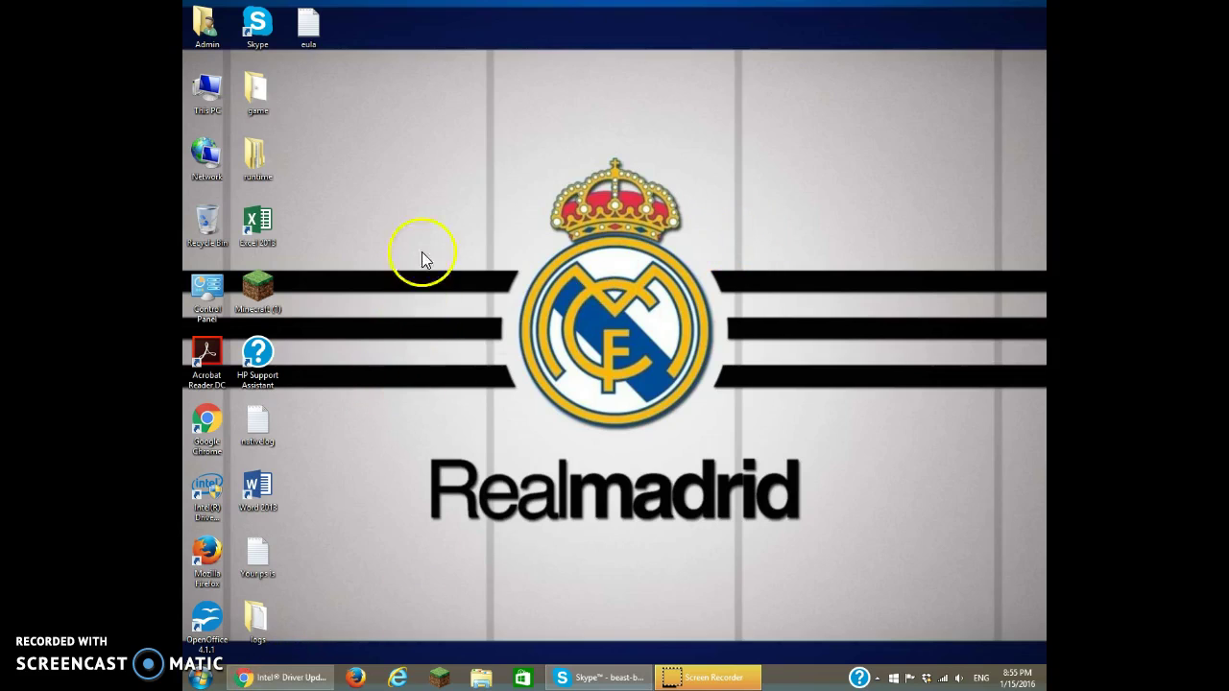
# - Start downloading the Intel Driver Update Utility from the intel.com page
pyautogui.moveTo(422, 229); pyautogui.dragTo(1019, 438)
pyautogui.moveTo(478, 62); pyautogui.dragTo(702, 471)
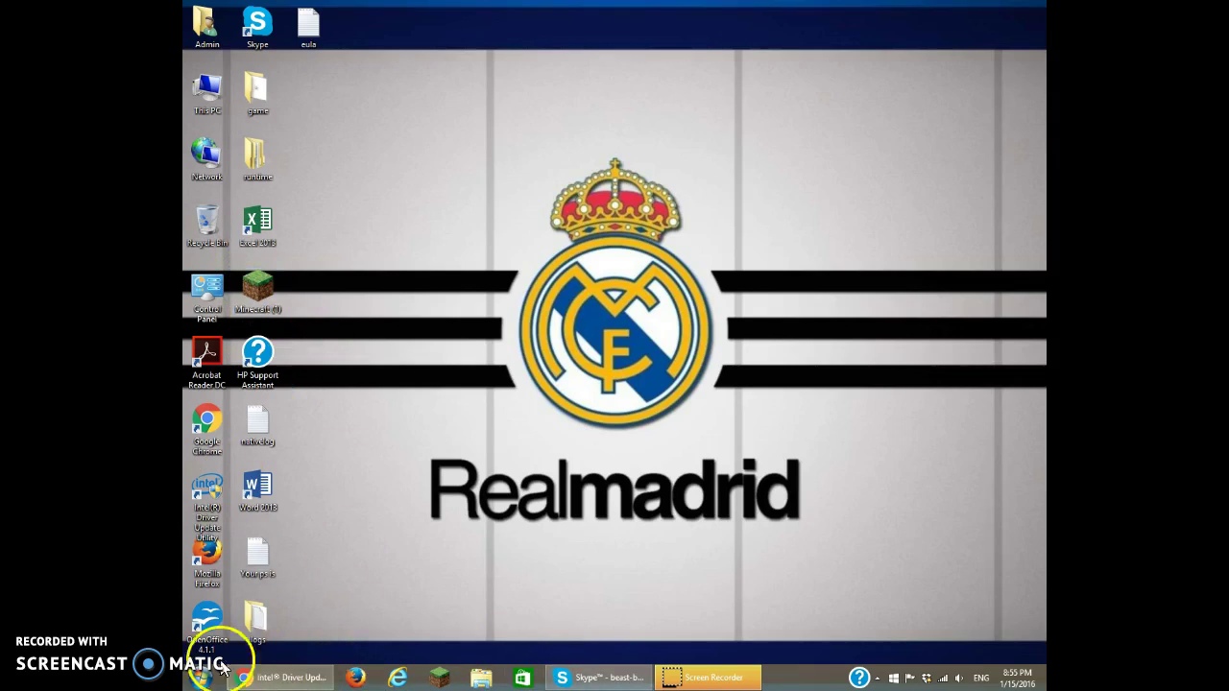
pyautogui.click(278, 678)
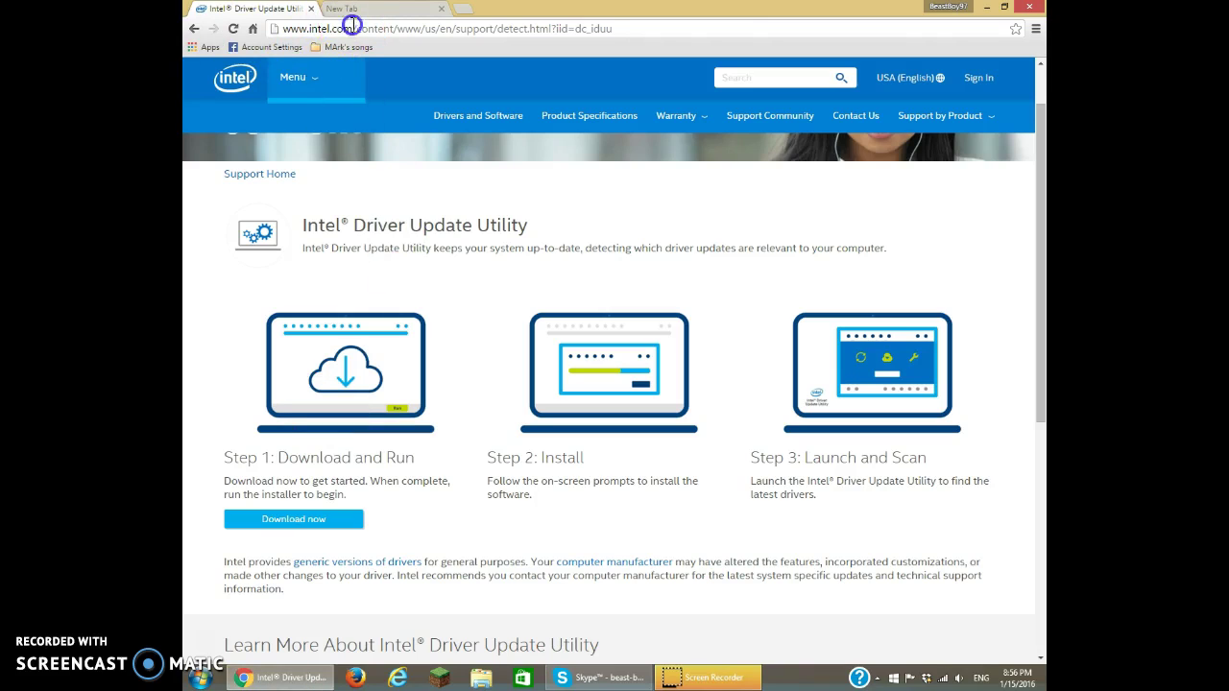
pyautogui.moveTo(352, 28); pyautogui.dragTo(286, 30)
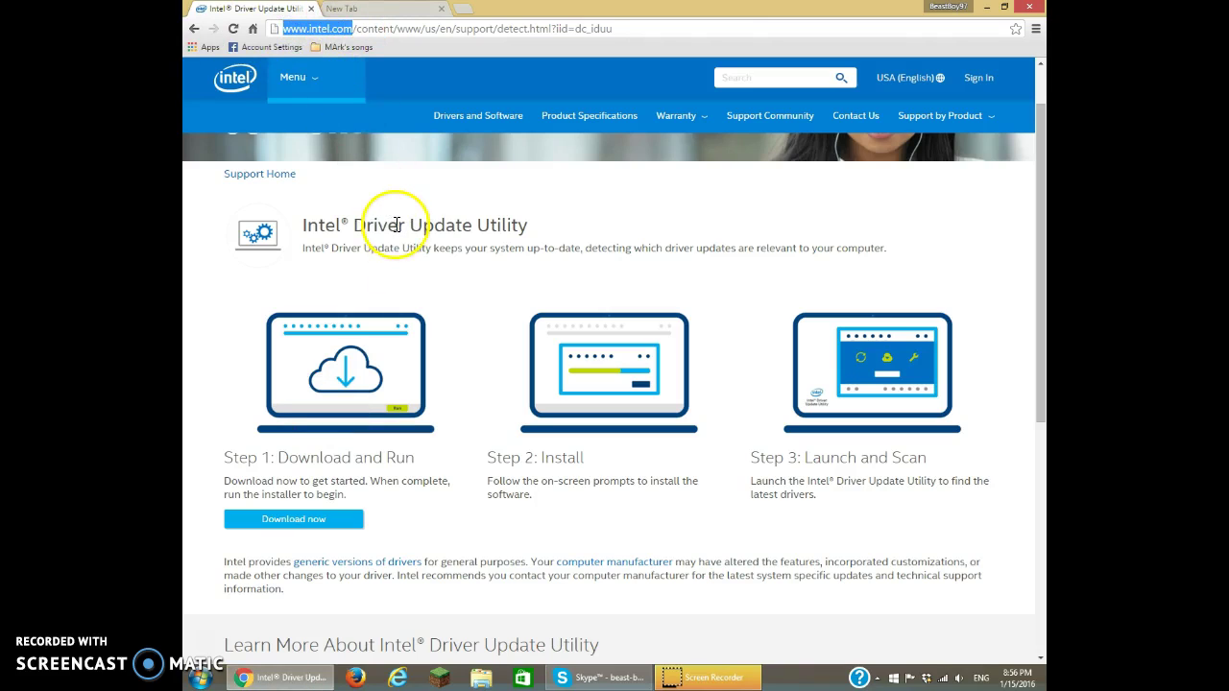
pyautogui.click(466, 302)
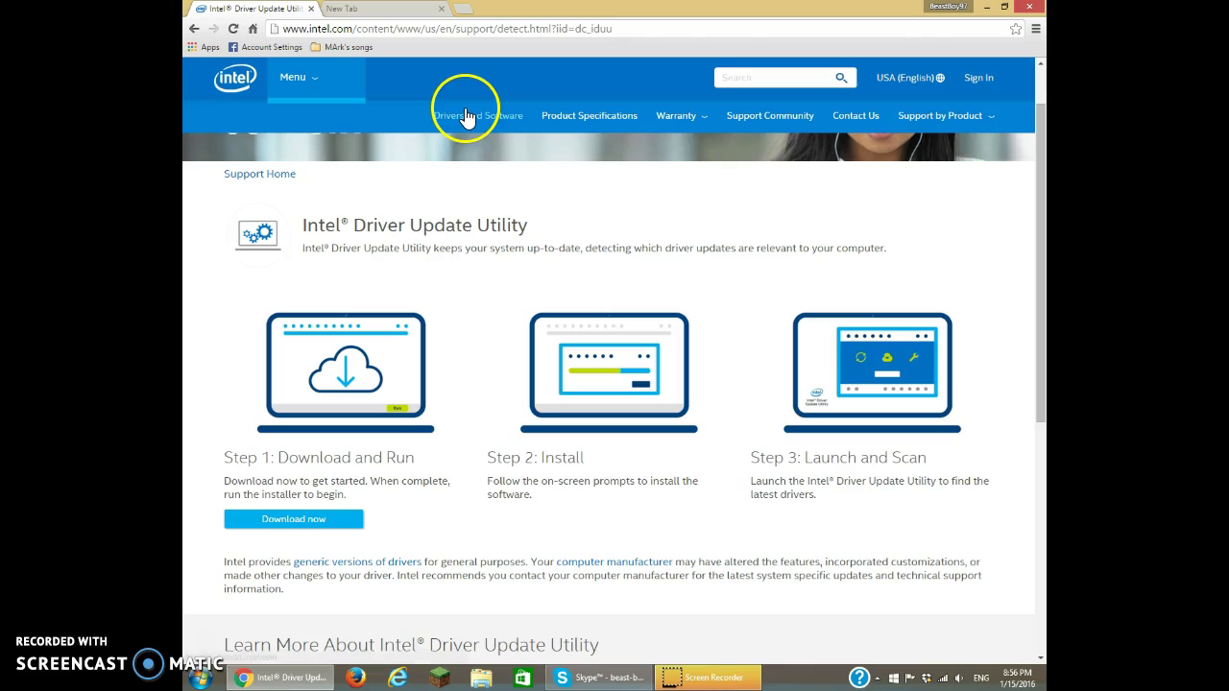
pyautogui.click(292, 534)
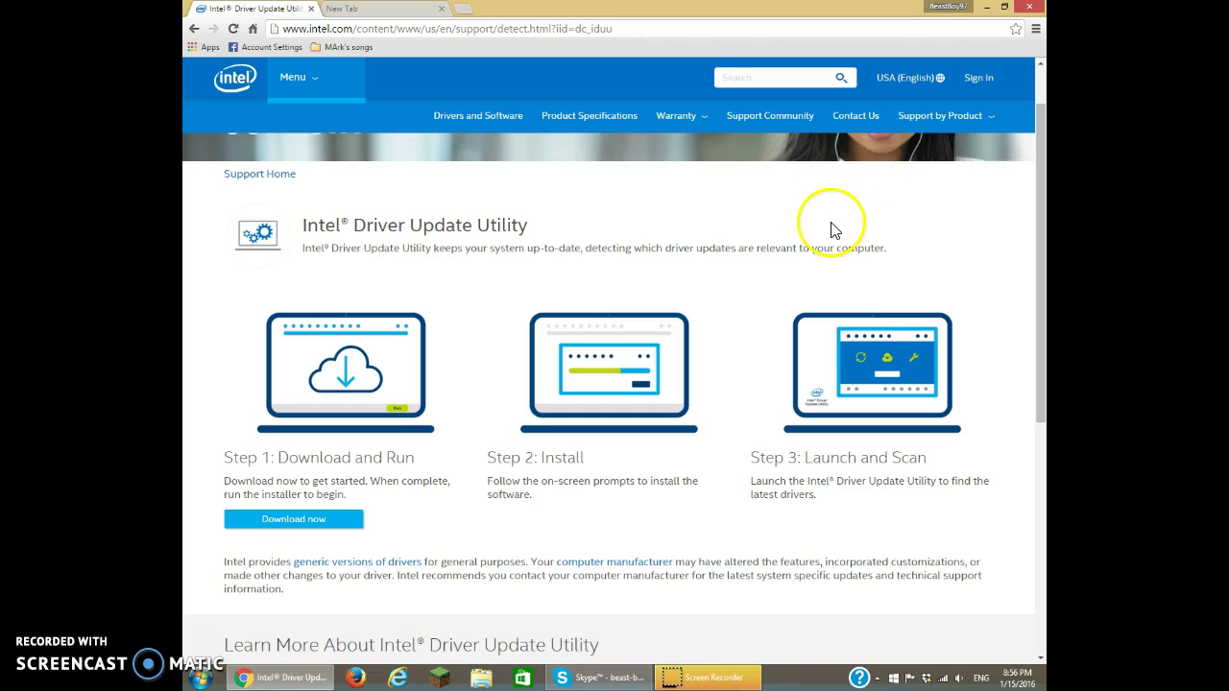
# - Minimize the browser and launch Device Manager by searching 'Mger' in the Start menu
pyautogui.click(985, 8)
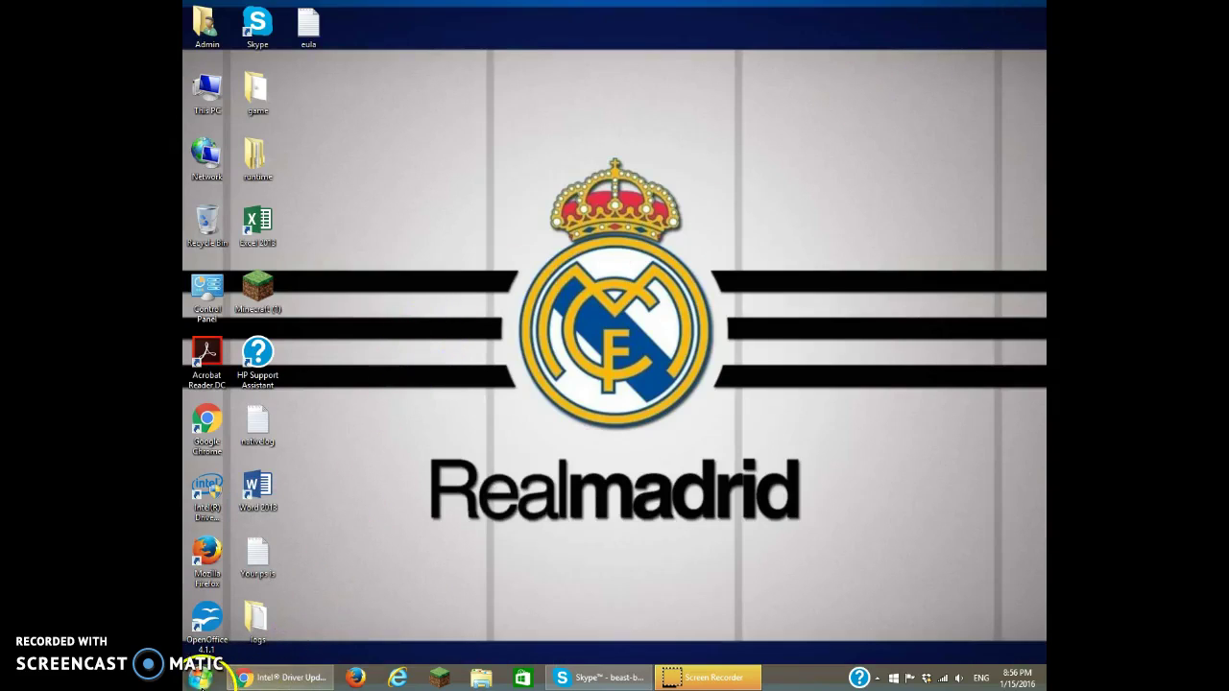
pyautogui.click(198, 680)
pyautogui.write('Device')
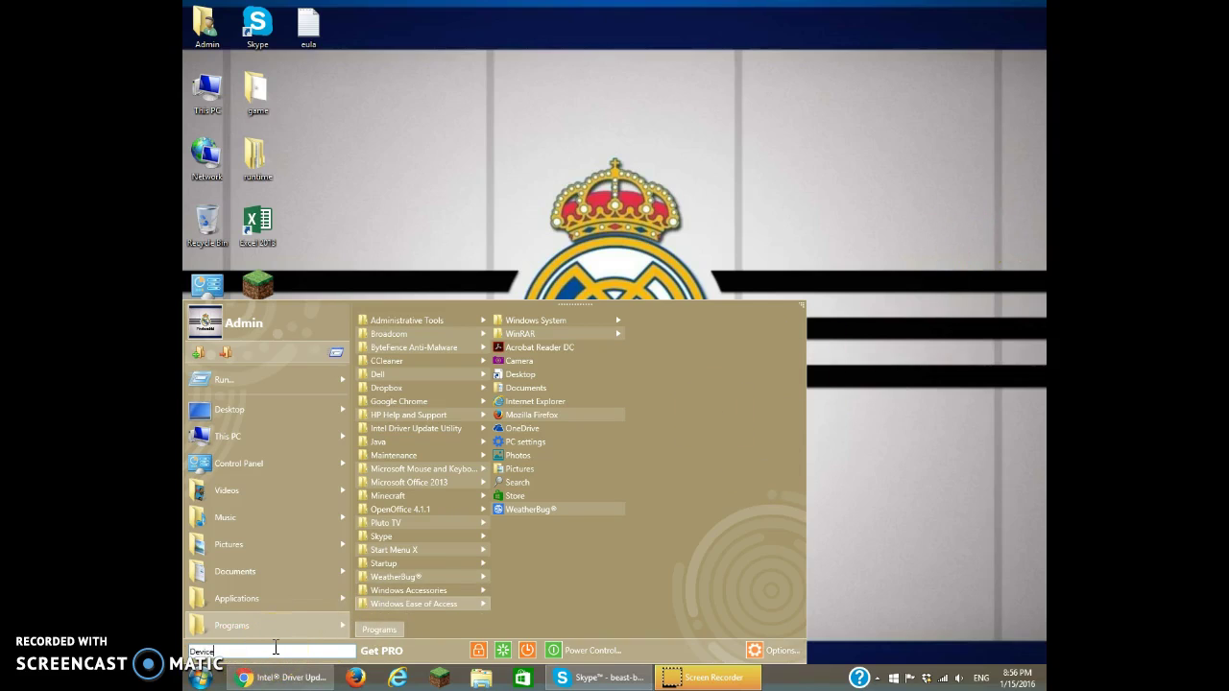
pyautogui.write(' Manaf')
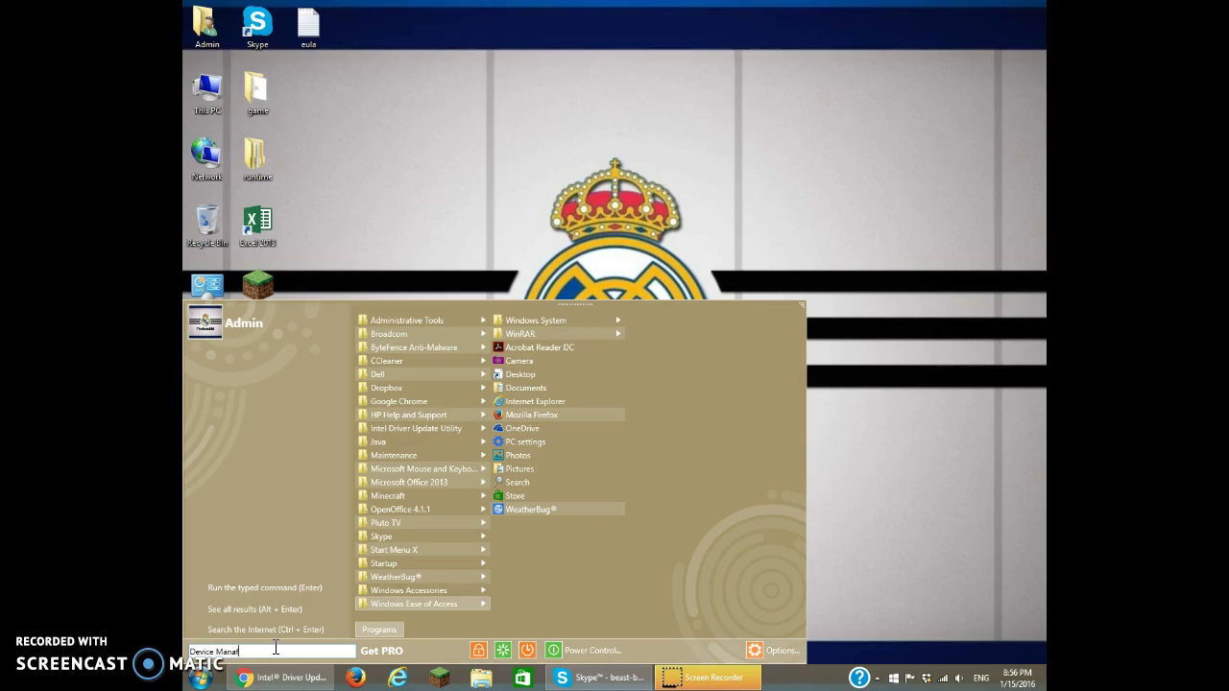
pyautogui.write('ger')
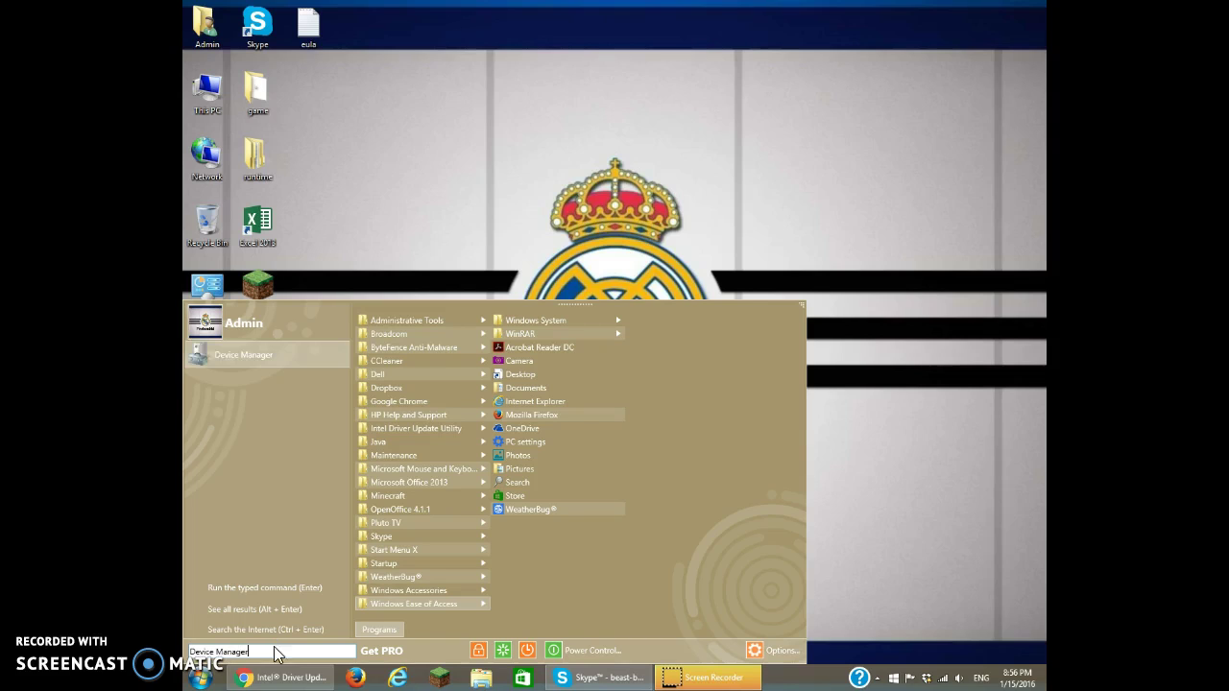
pyautogui.press('Return')
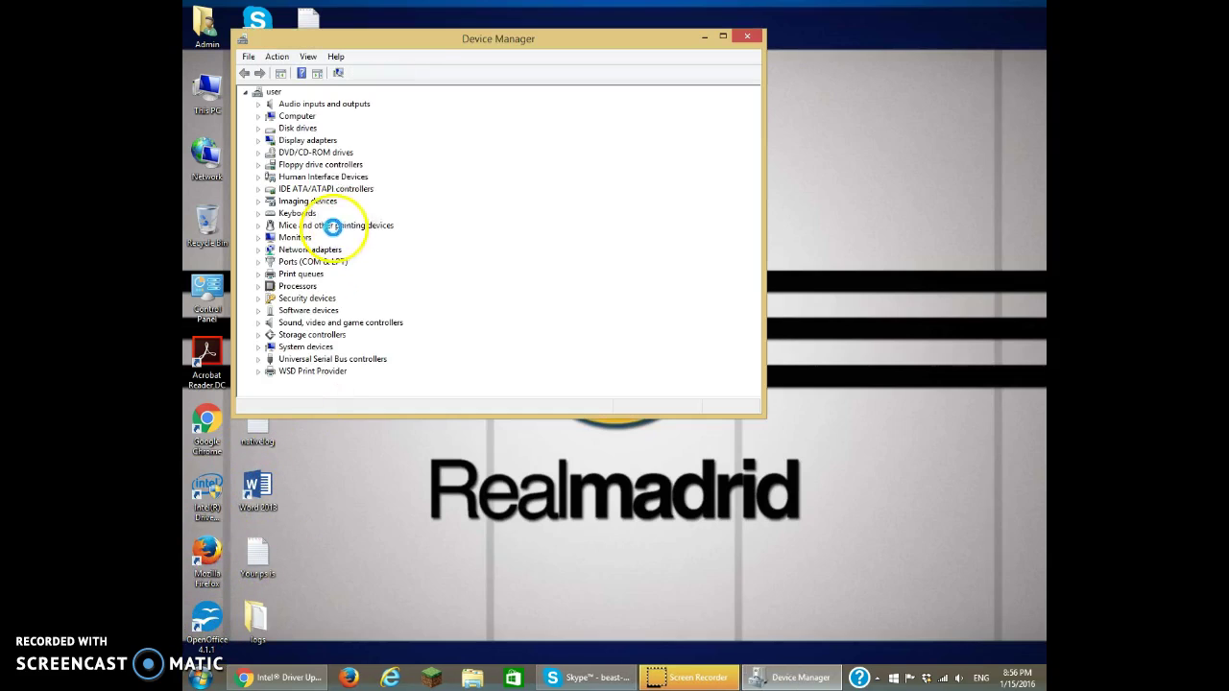
# - Maximize Device Manager, expand Display adapters, and start Update Driver Software for the Intel Q33 Express Chipset Family
pyautogui.click(723, 37)
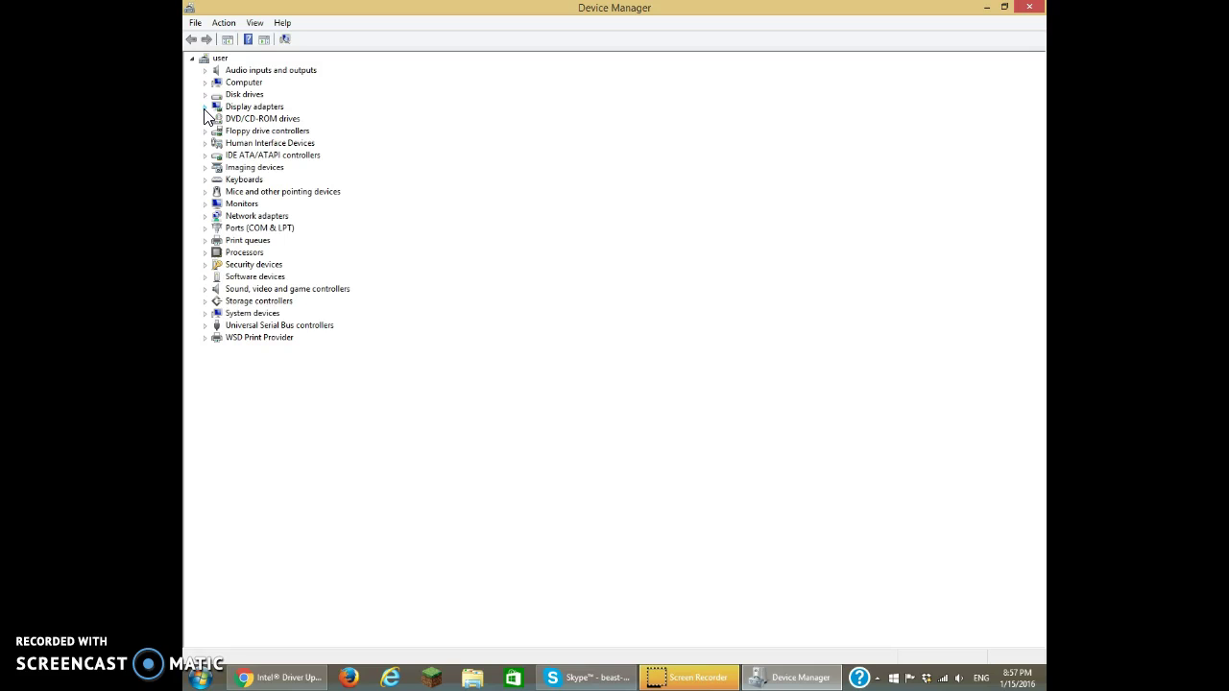
pyautogui.click(204, 116)
pyautogui.click(204, 107)
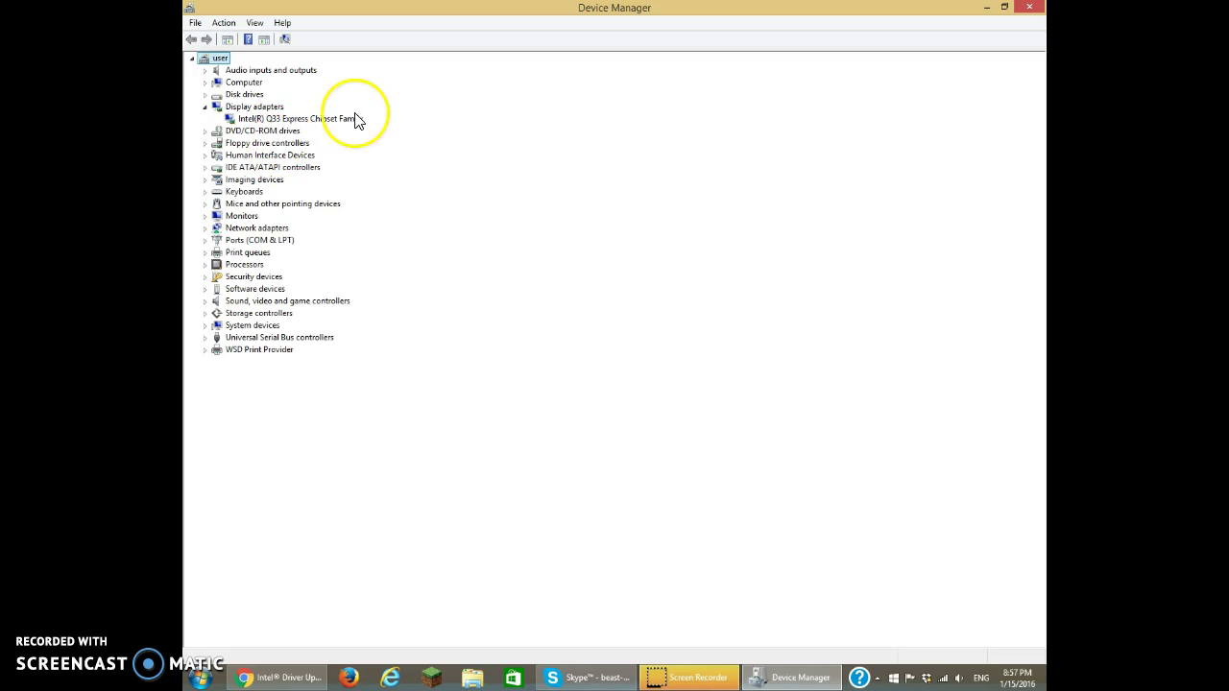
pyautogui.click(341, 120)
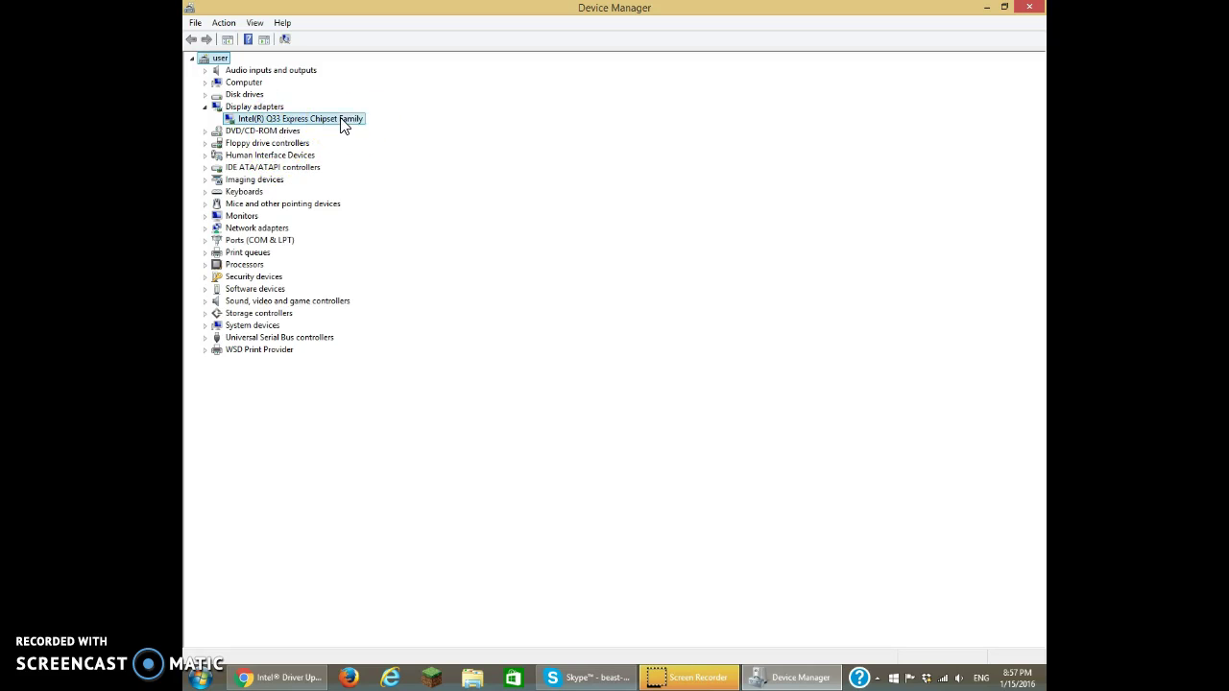
pyautogui.rightClick(341, 120)
pyautogui.click(358, 125)
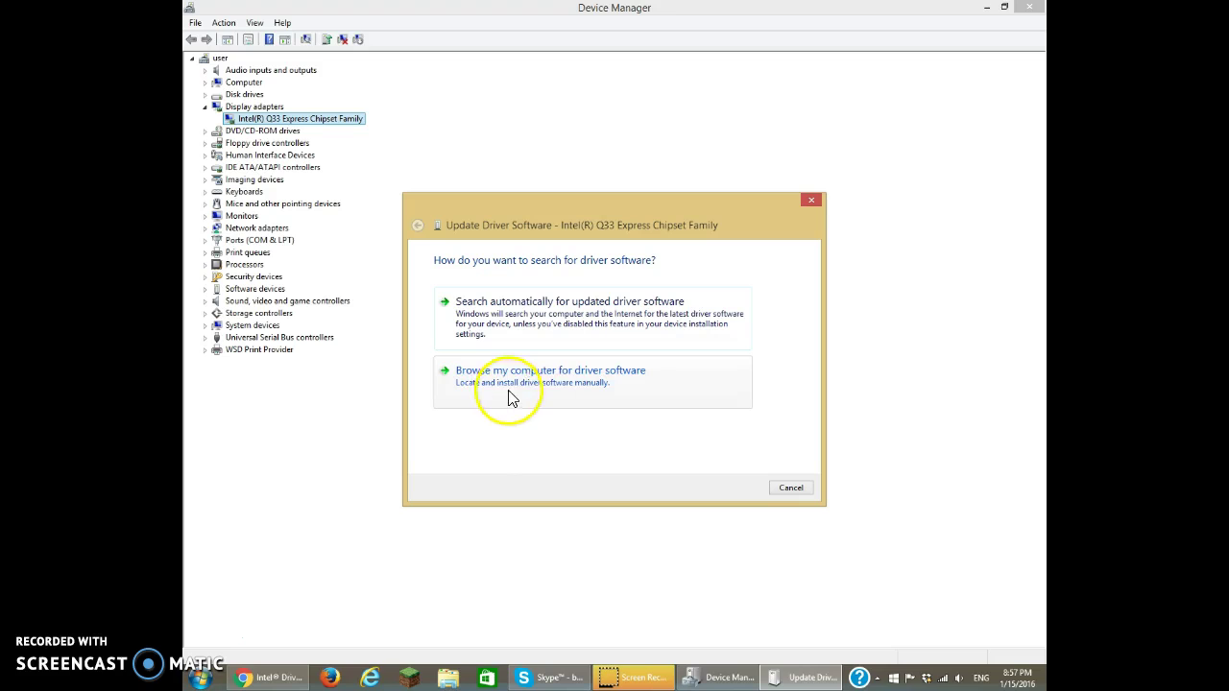
# - Browse this computer for the Intel Q33 driver, see it is already up to date, and close the wizard
pyautogui.click(634, 389)
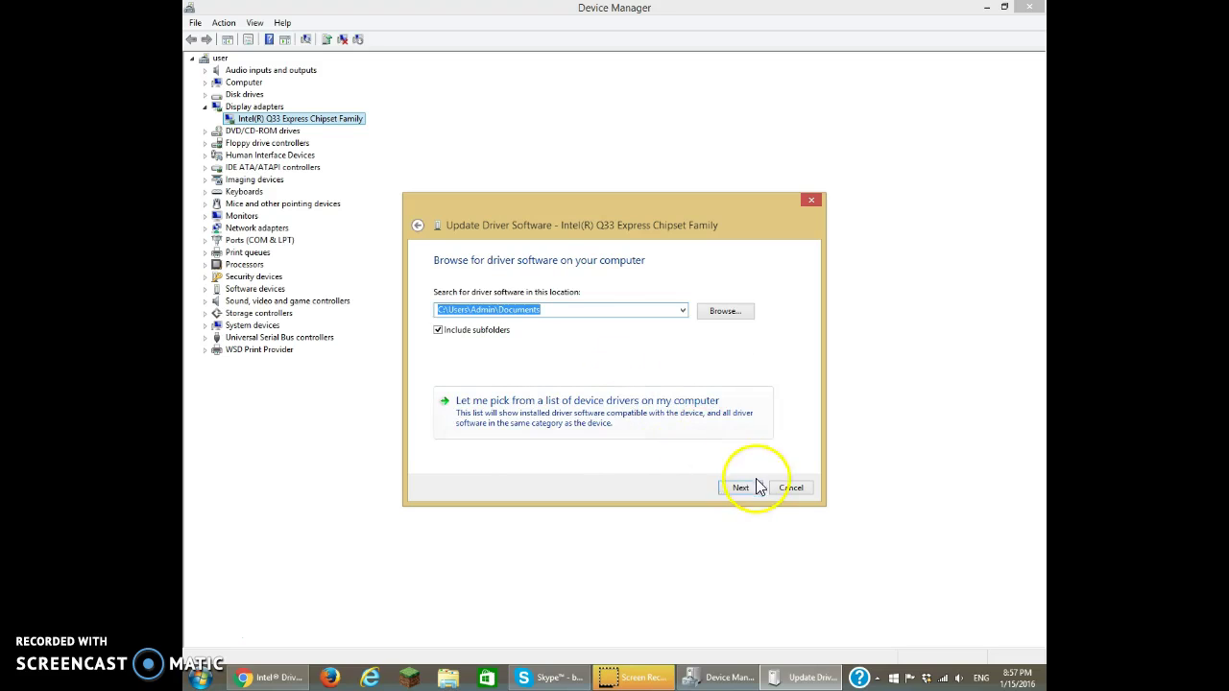
pyautogui.click(742, 488)
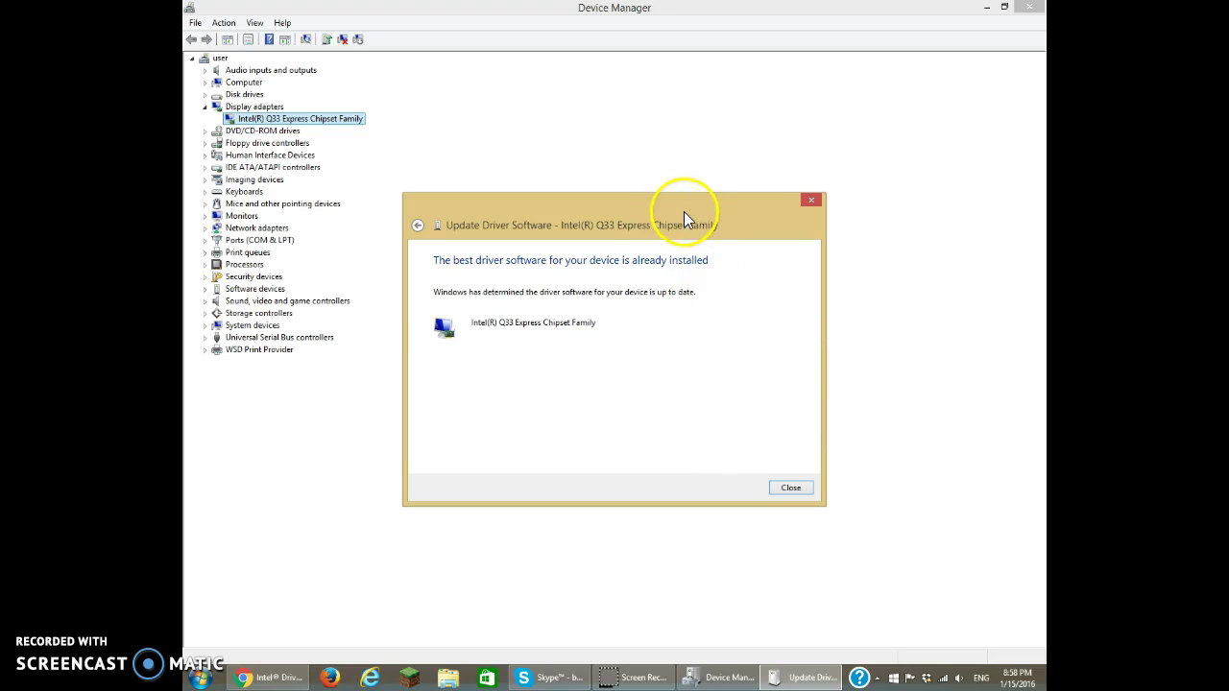
pyautogui.moveTo(685, 219); pyautogui.dragTo(647, 229)
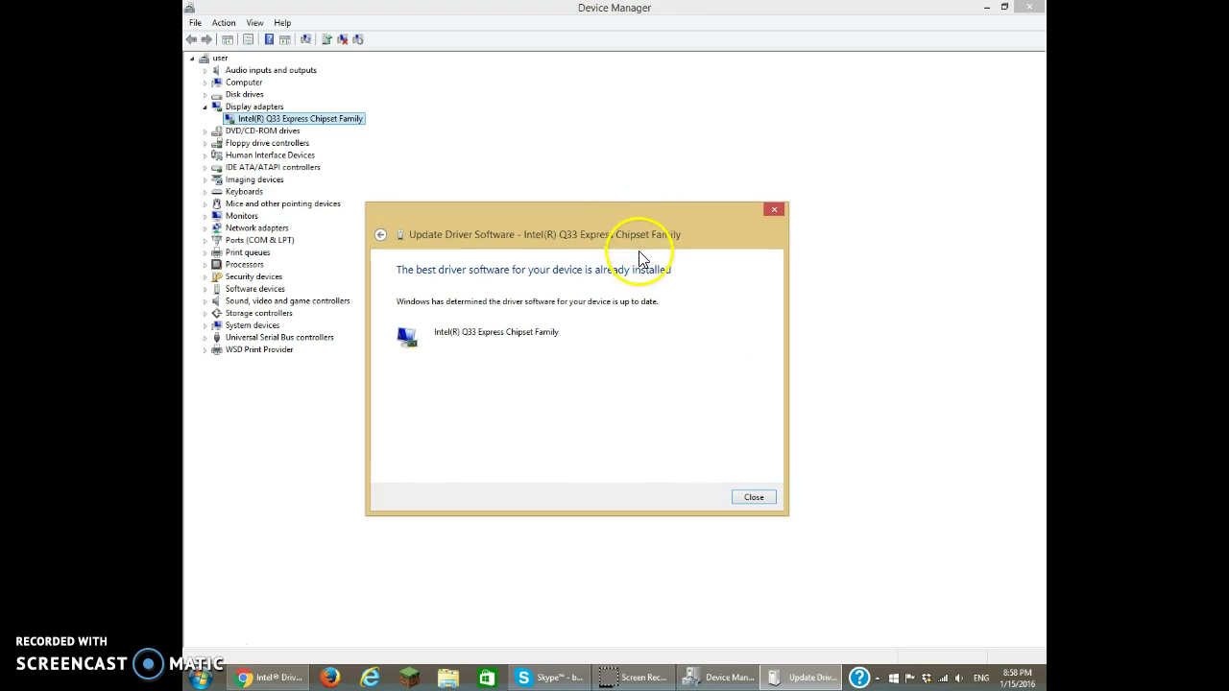
pyautogui.click(775, 212)
# - Minimize Device Manager, launch Minecraft Launcher from the taskbar, then restore Device Manager
pyautogui.click(986, 7)
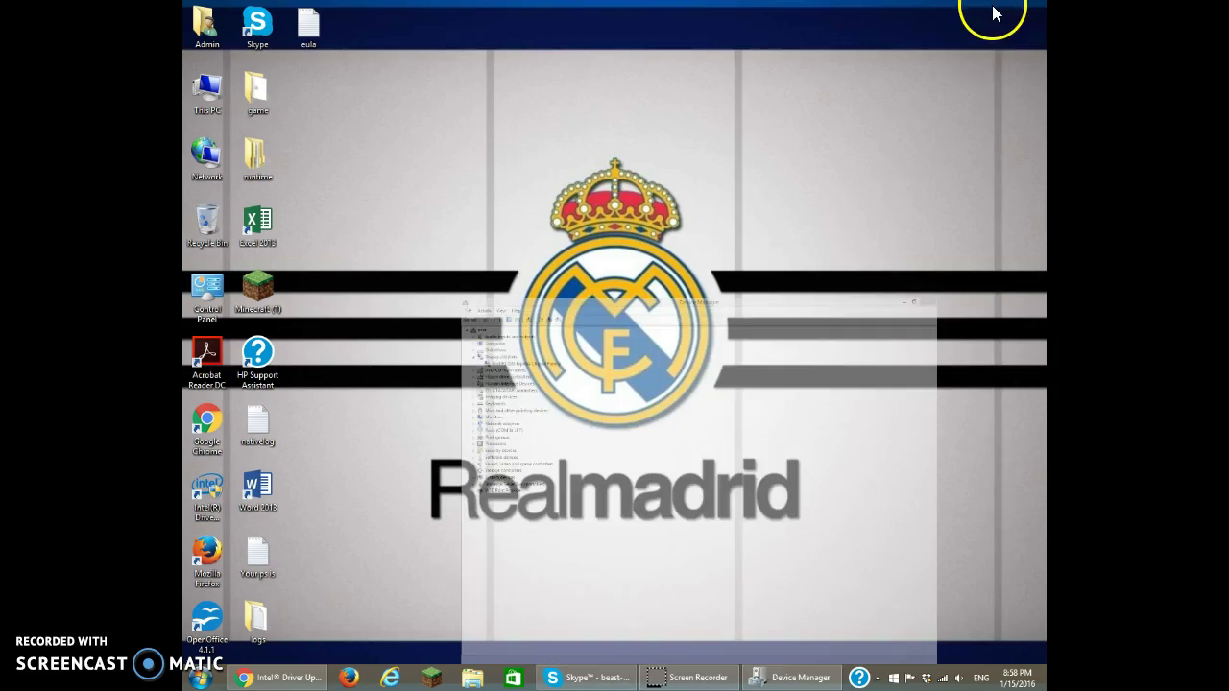
pyautogui.click(431, 680)
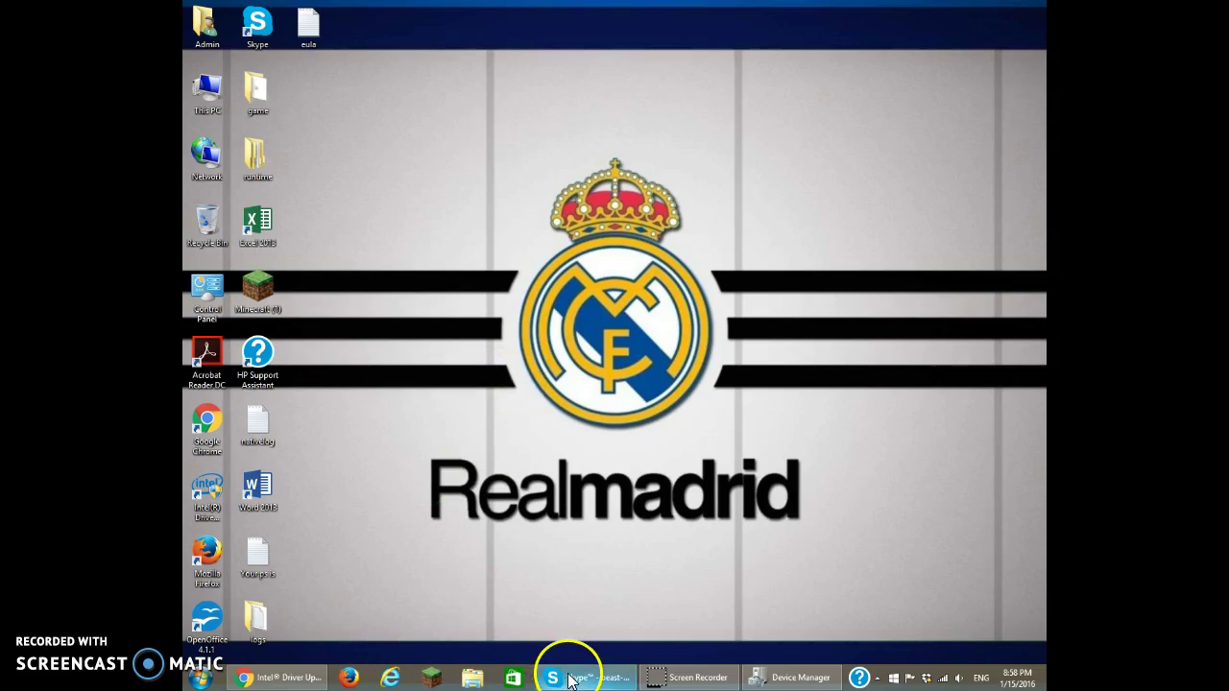
pyautogui.click(797, 678)
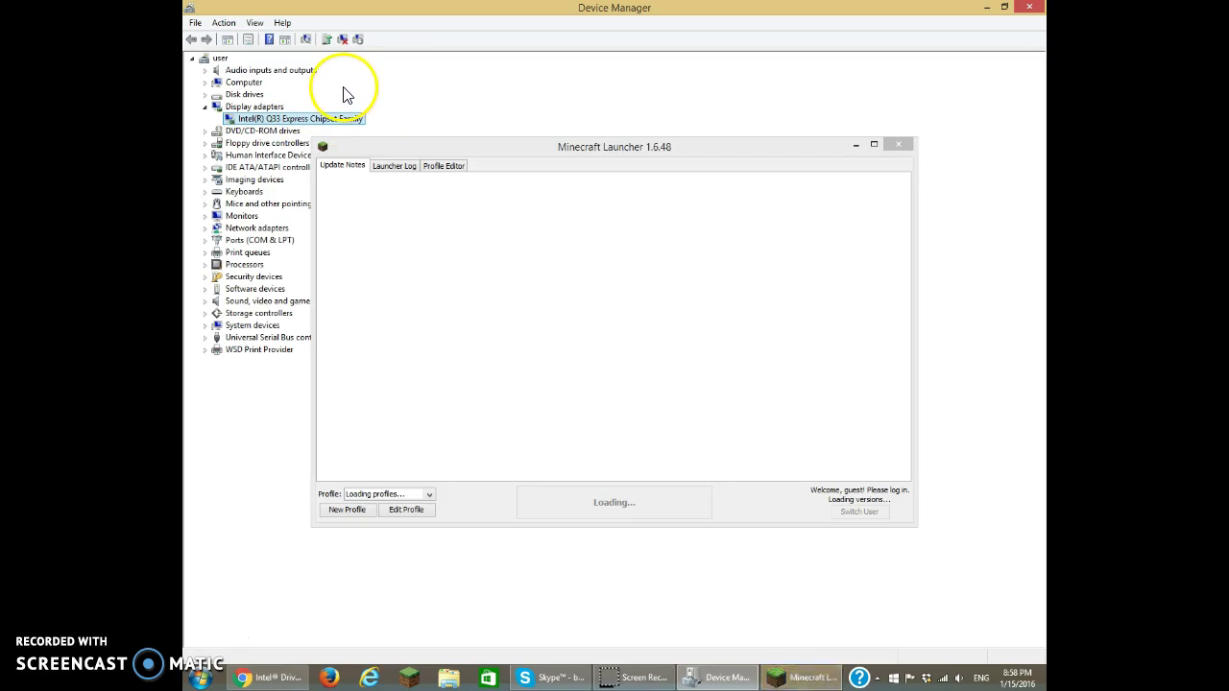
# - Minimize the Minecraft Launcher window to leave Device Manager showing the Intel Q33 adapter
pyautogui.click(853, 149)
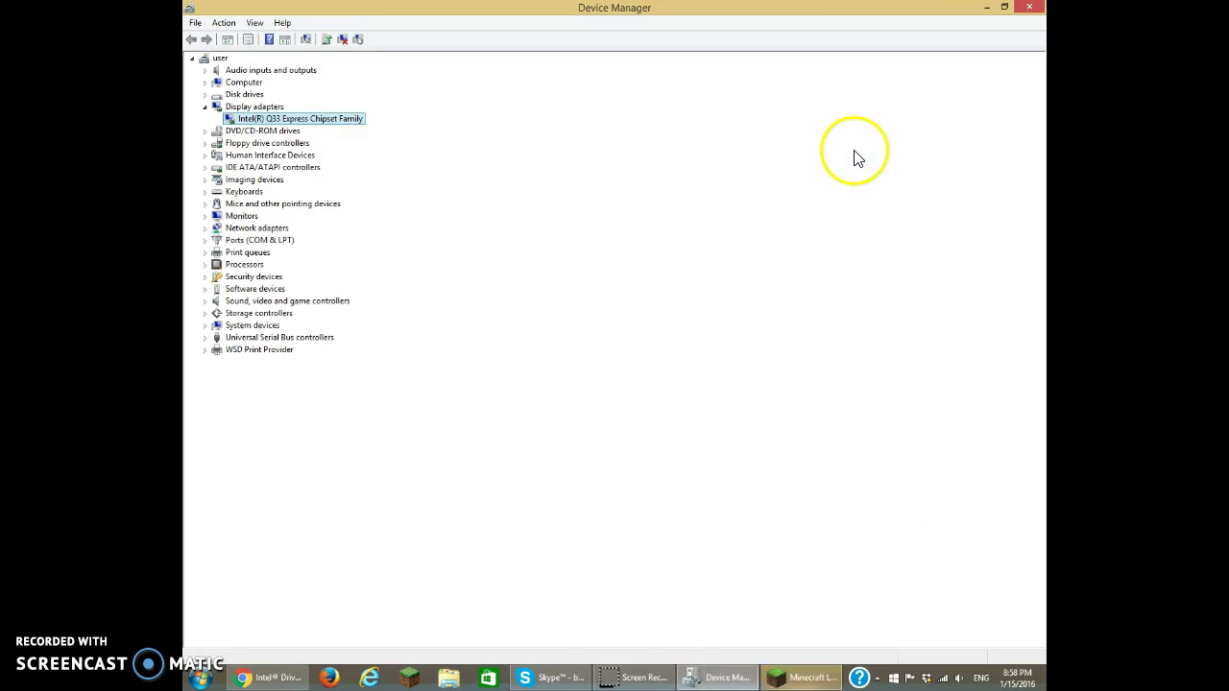